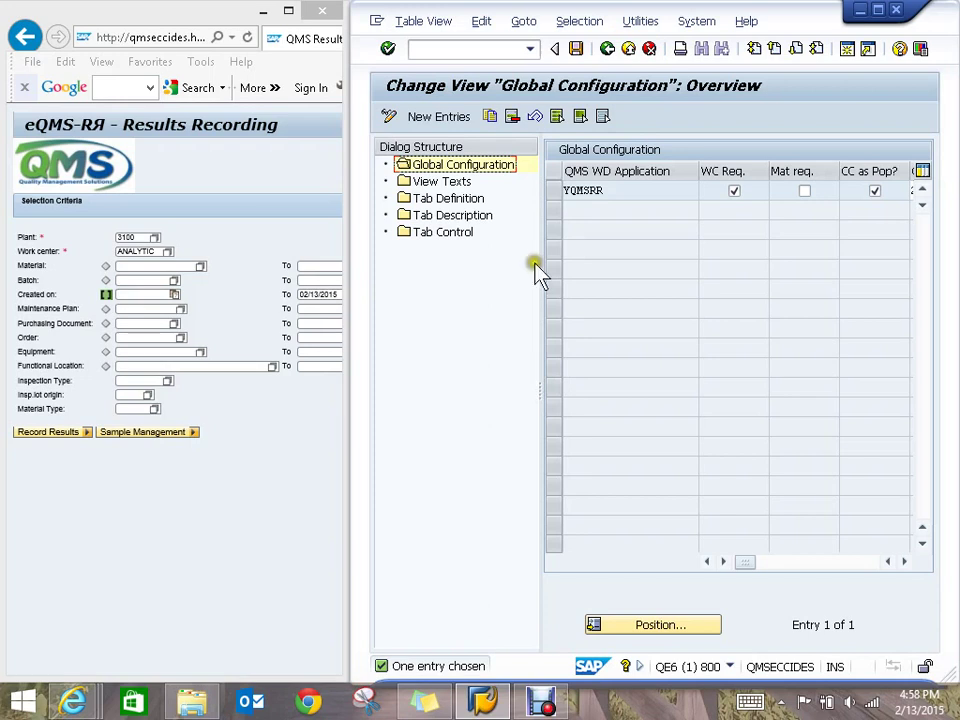
# Step: Compare against the eQMS results recording page, then return to the SAP configuration window
pyautogui.click(491, 281)
pyautogui.click(246, 207)
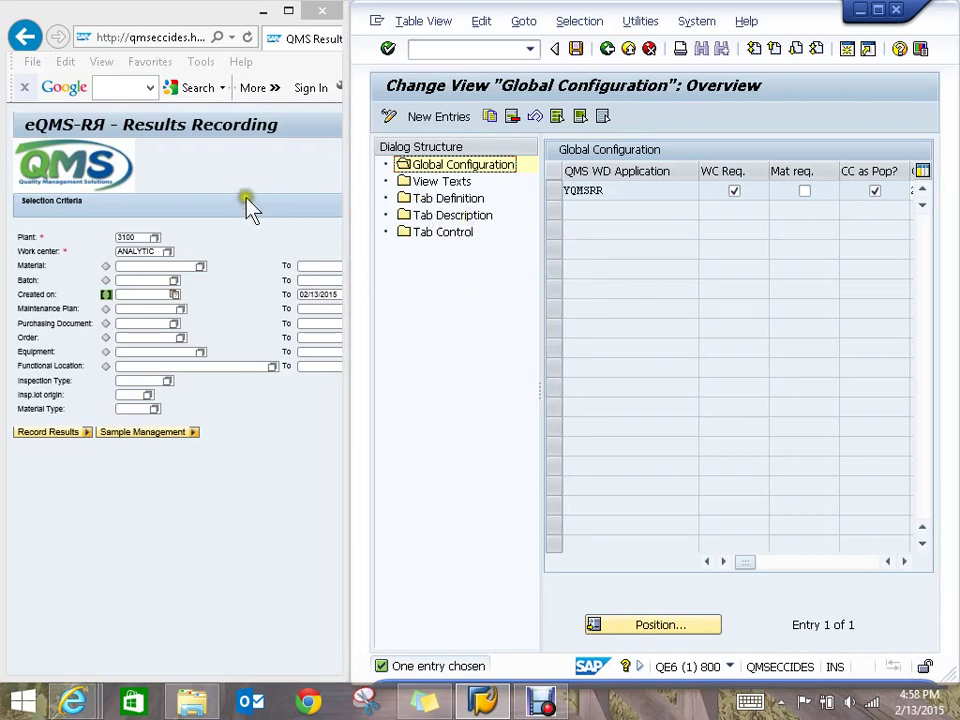
pyautogui.click(216, 180)
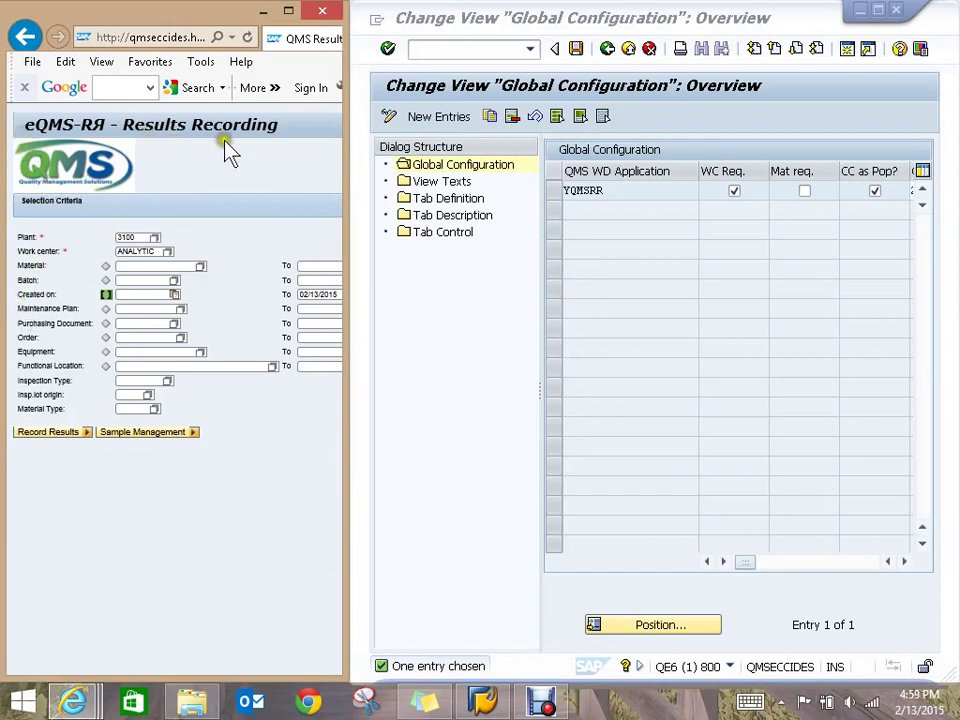
pyautogui.click(493, 336)
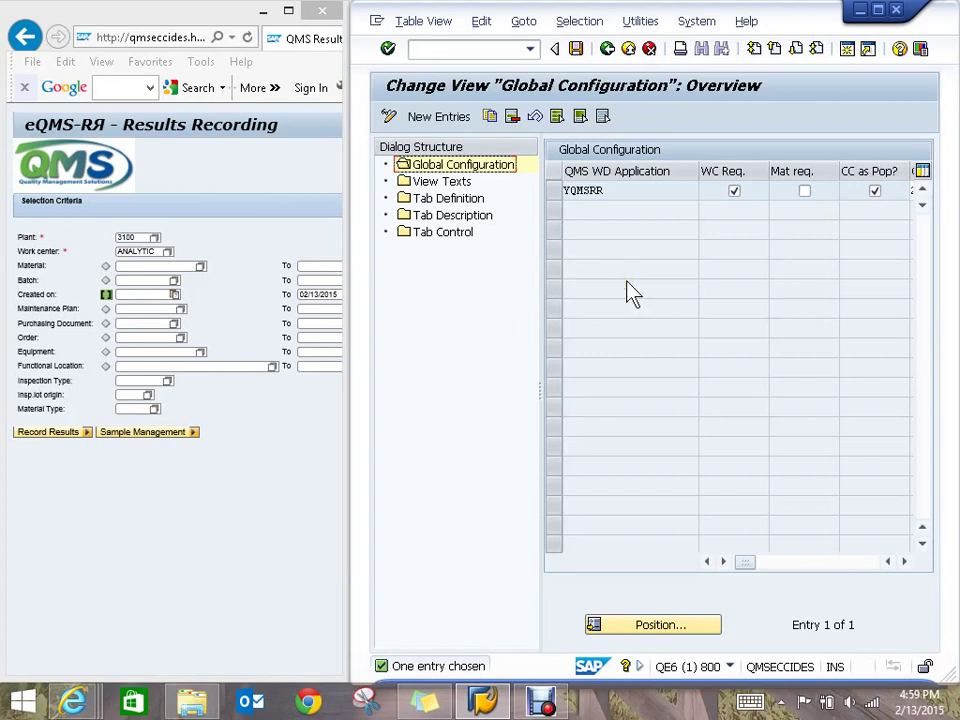
# Step: Select the YQMSRR configuration entry and toggle its Mat req. flag on and back off
pyautogui.click(557, 191)
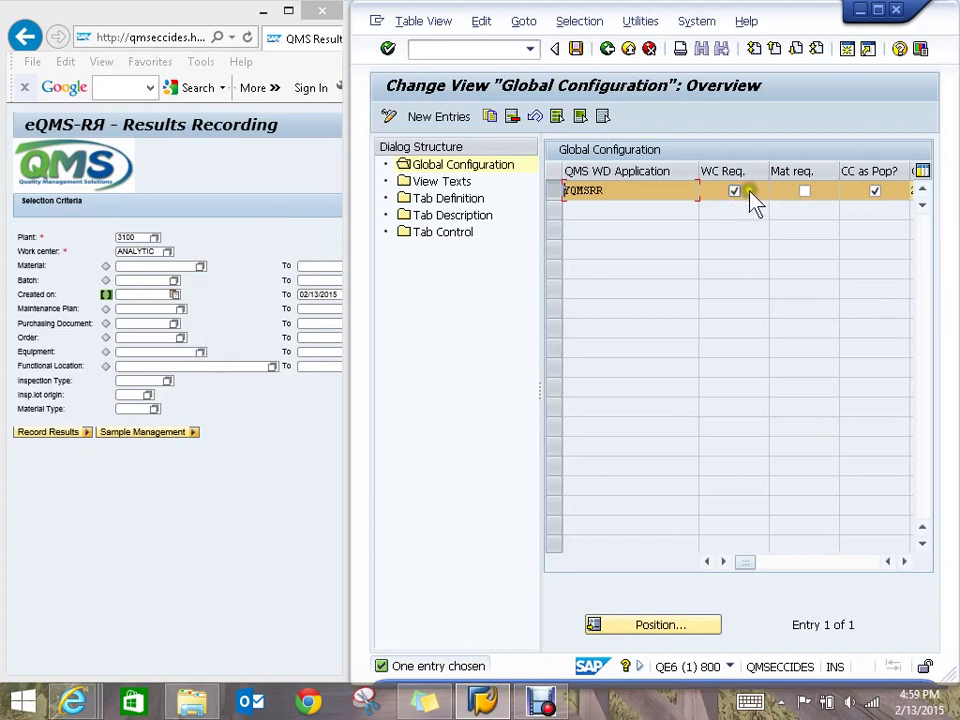
pyautogui.click(804, 191)
pyautogui.click(808, 197)
# Step: Scroll the YQMSRR configuration columns right to bring the full Col Title column into view
pyautogui.click(905, 562)
pyautogui.click(905, 562)
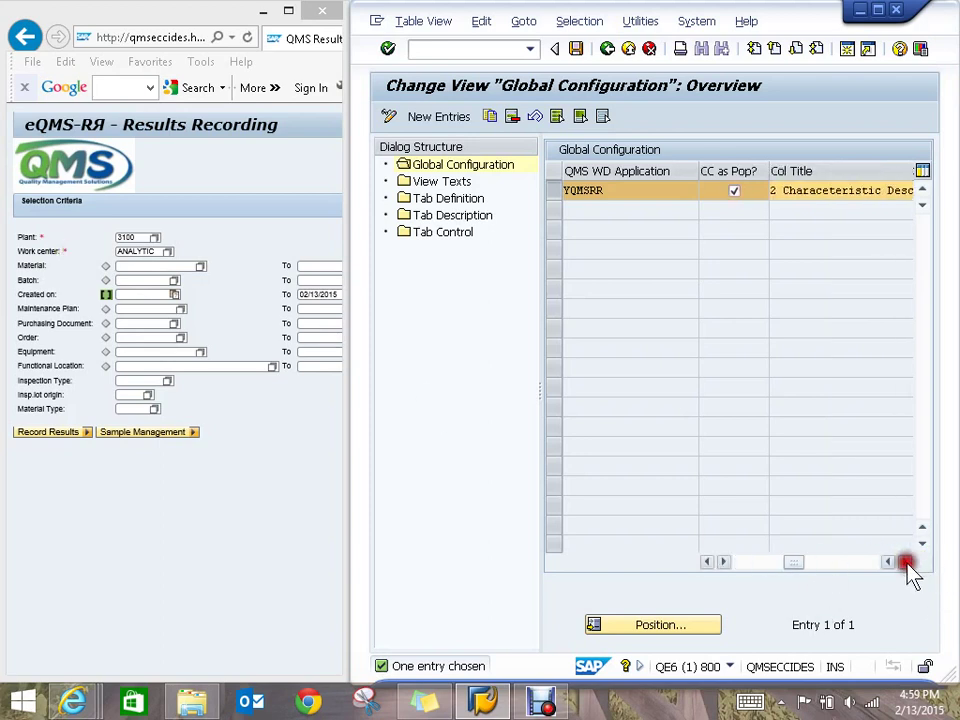
pyautogui.click(905, 562)
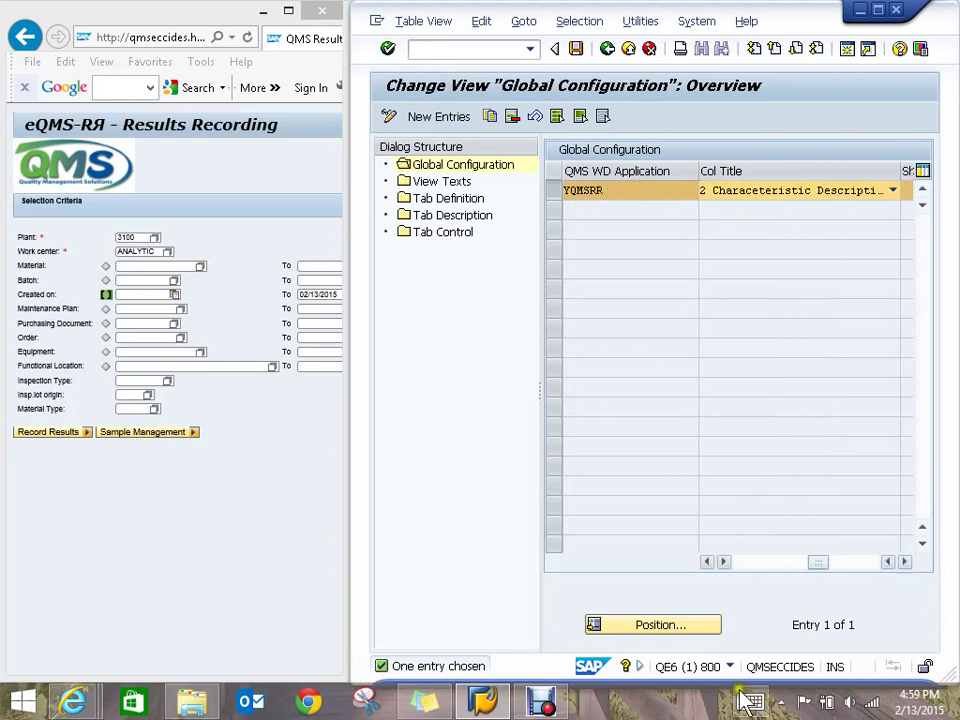
pyautogui.click(707, 562)
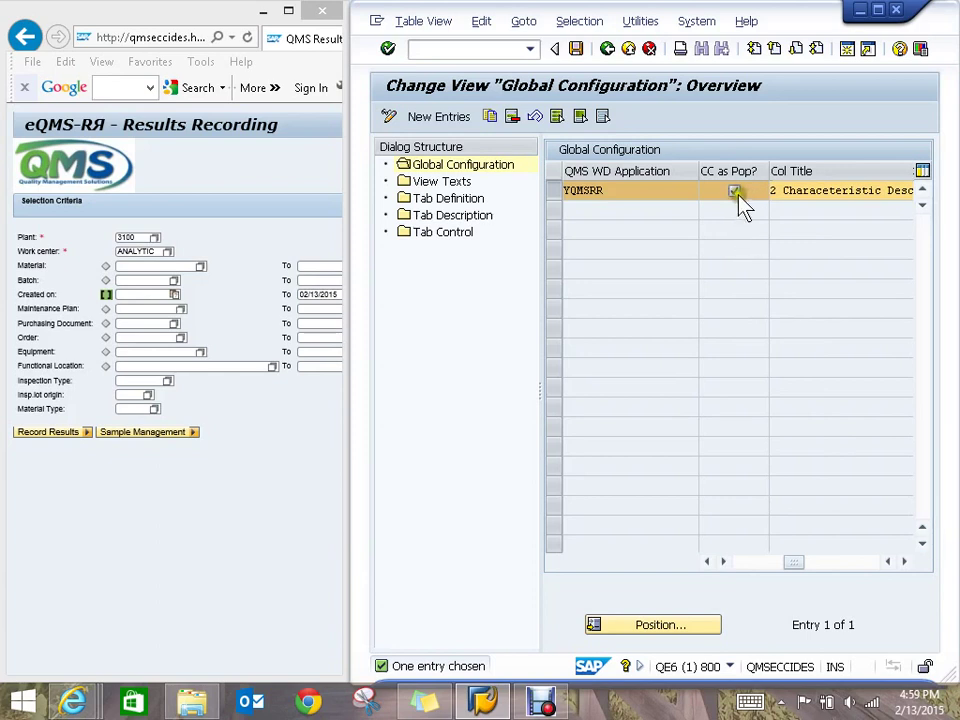
pyautogui.moveTo(738, 236); pyautogui.dragTo(752, 266)
pyautogui.click(905, 561)
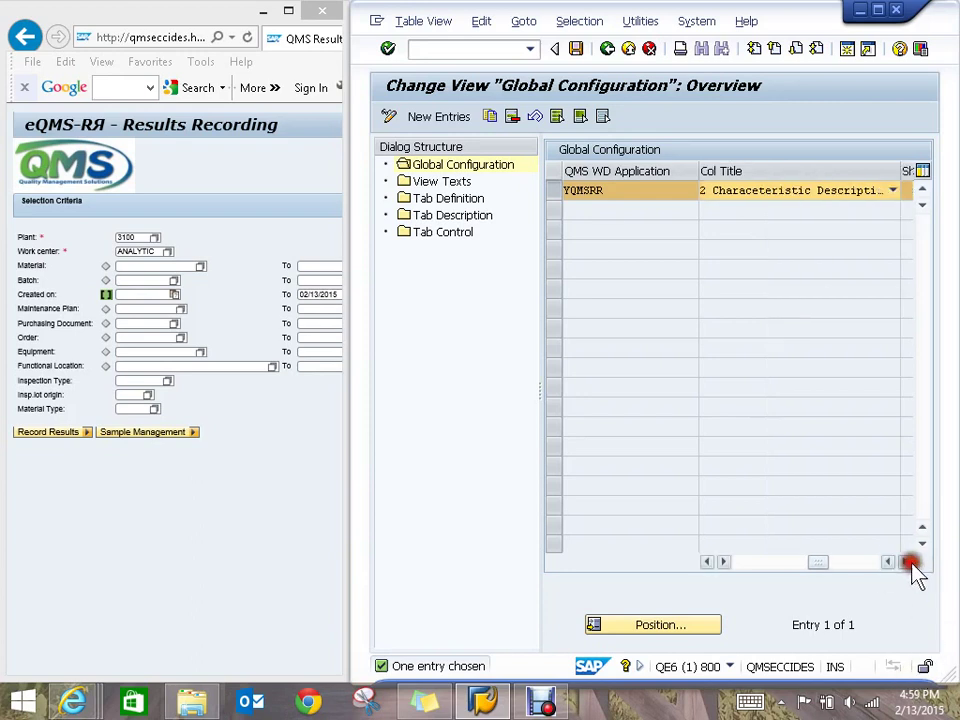
# Step: Review the Col Title options, keeping 2 Characteristic Description, then return to the WC Req. and Mat req. columns
pyautogui.click(897, 191)
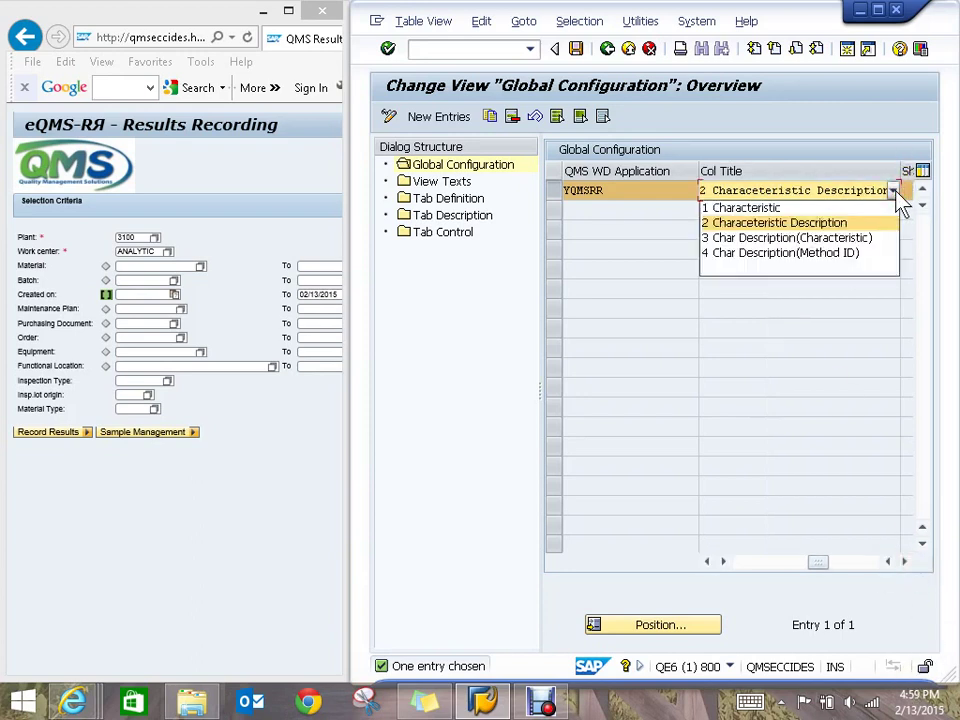
pyautogui.moveTo(898, 193); pyautogui.dragTo(850, 230)
pyautogui.click(838, 226)
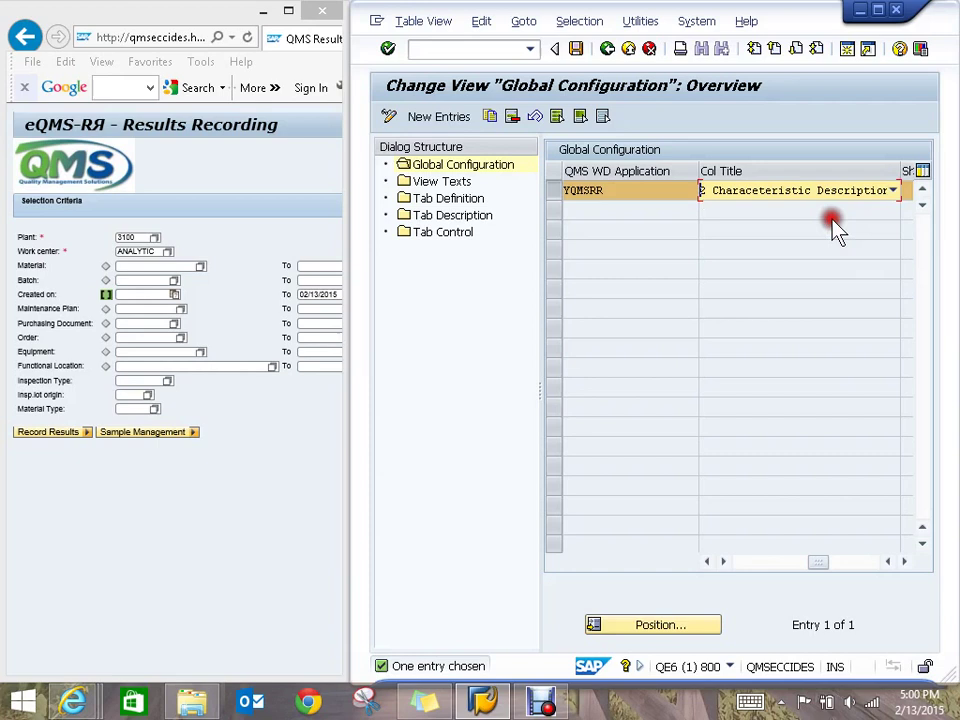
pyautogui.click(906, 562)
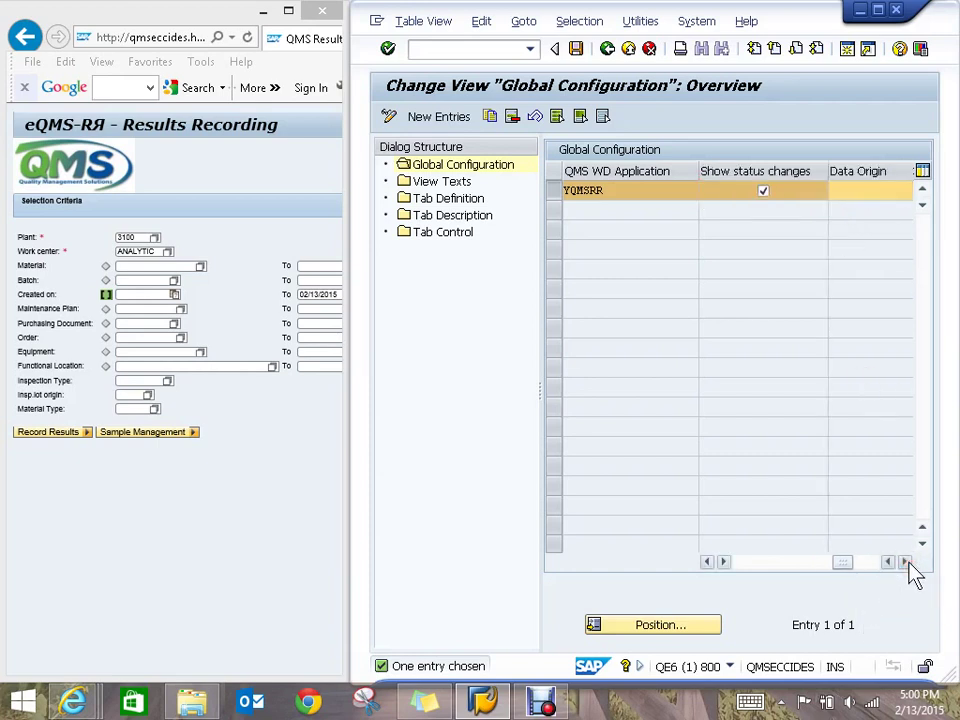
pyautogui.click(766, 561)
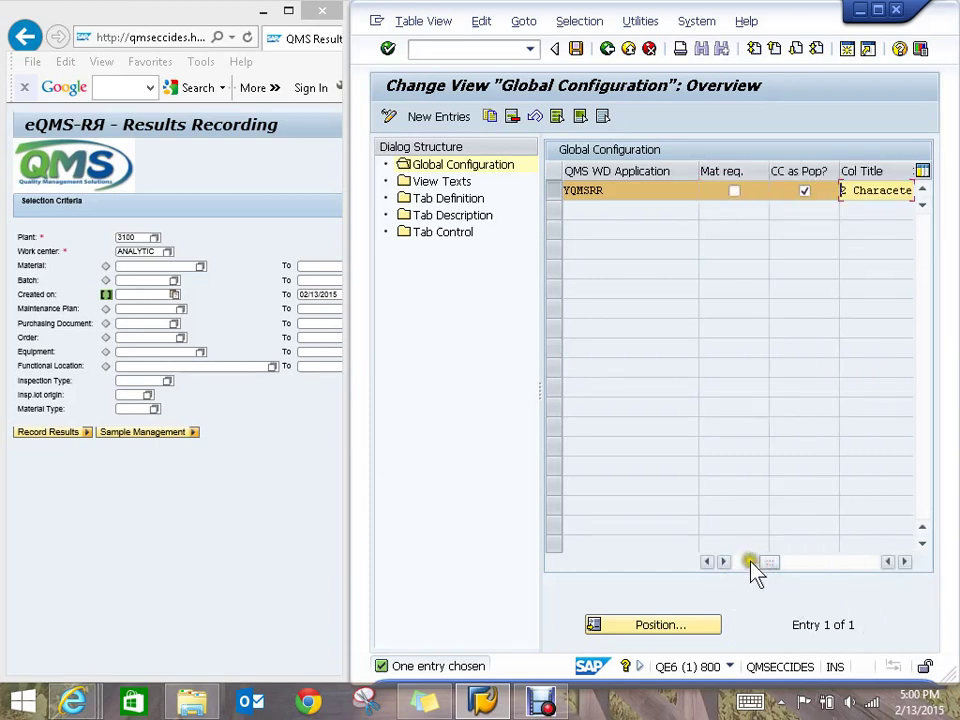
pyautogui.click(748, 561)
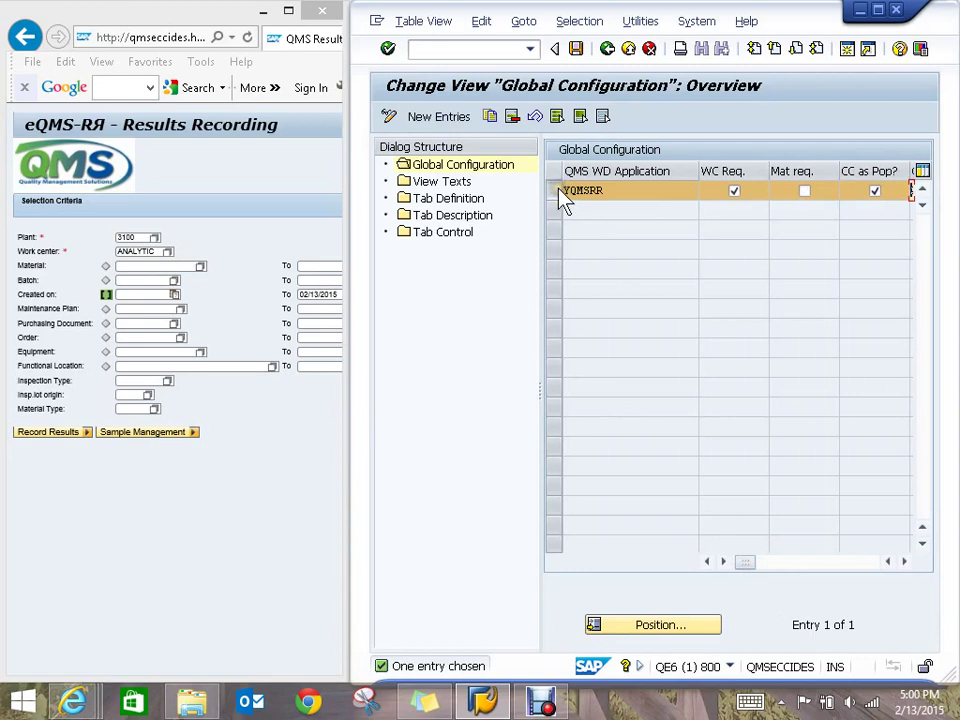
# Step: Check the View Texts titles Results Recording and Sample Management, then open Tab Definition
pyautogui.click(444, 184)
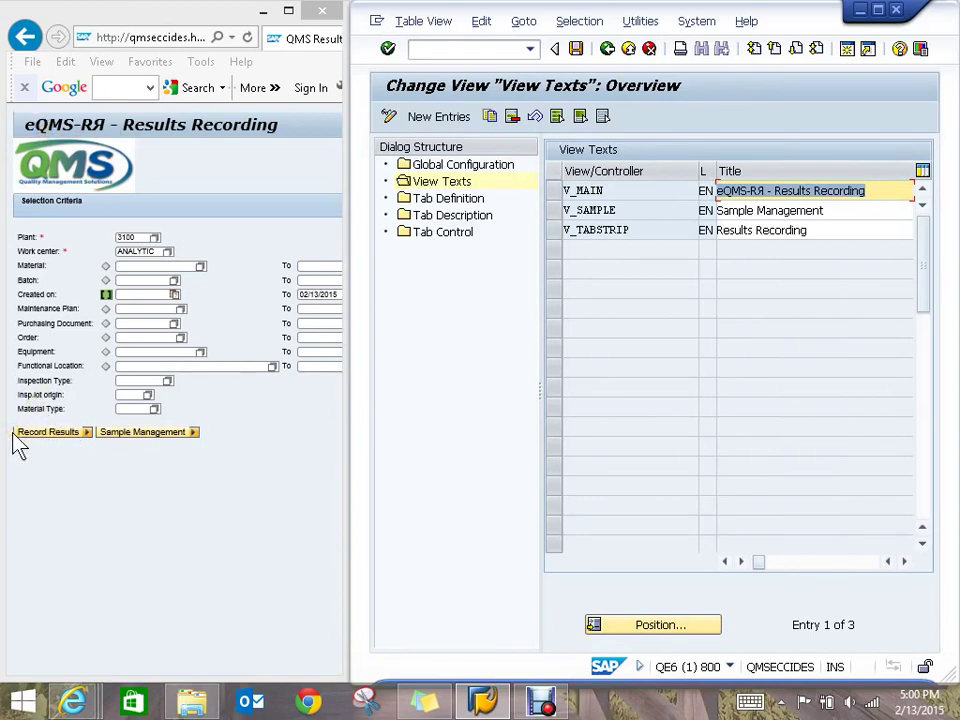
pyautogui.click(816, 230)
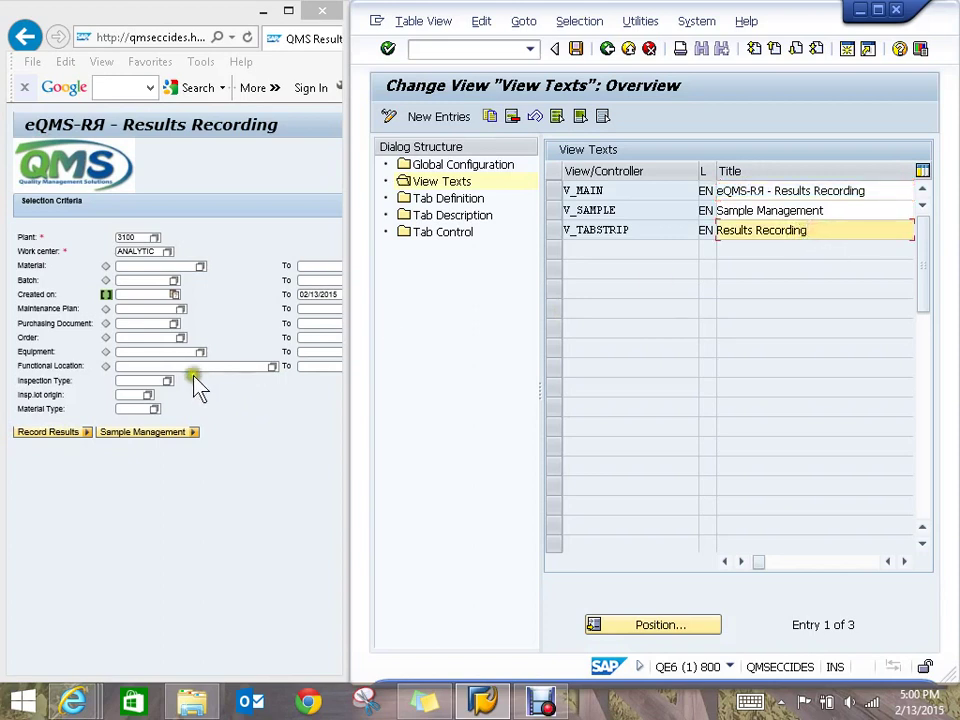
pyautogui.click(833, 210)
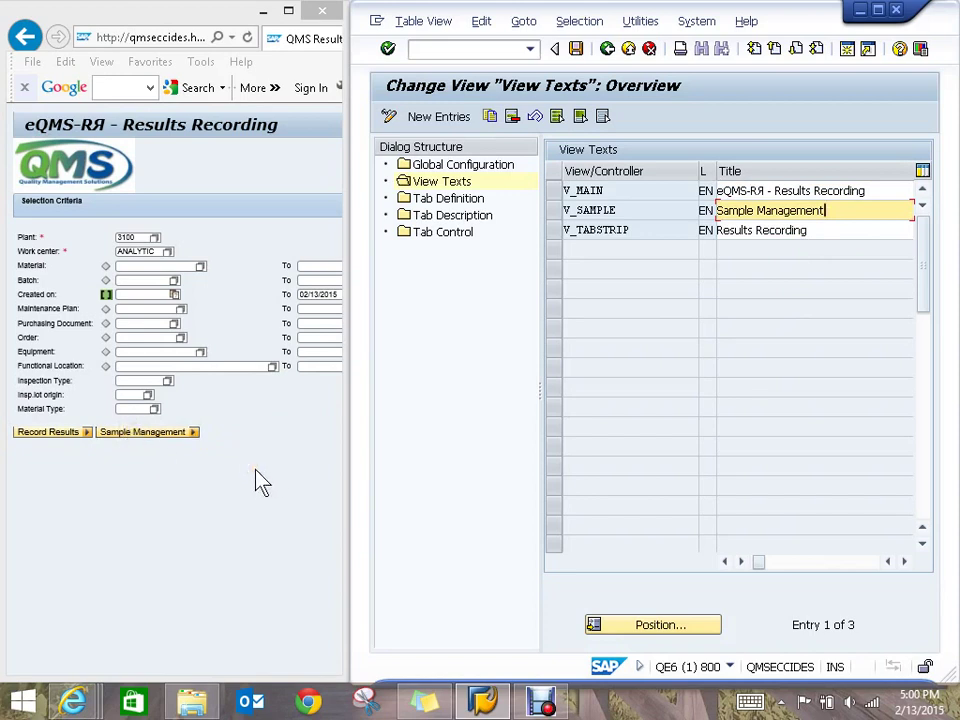
pyautogui.click(449, 204)
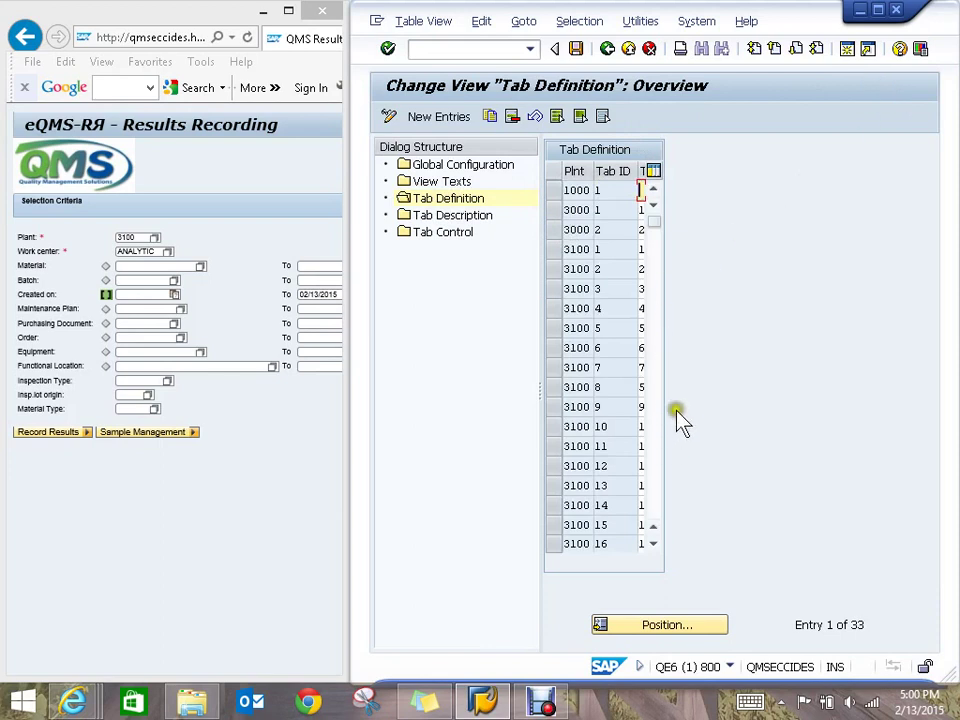
# Step: Drag the Dialog Structure splitter left so the Tab Order column appears beside plant and Tab ID
pyautogui.moveTo(541, 276); pyautogui.dragTo(493, 275)
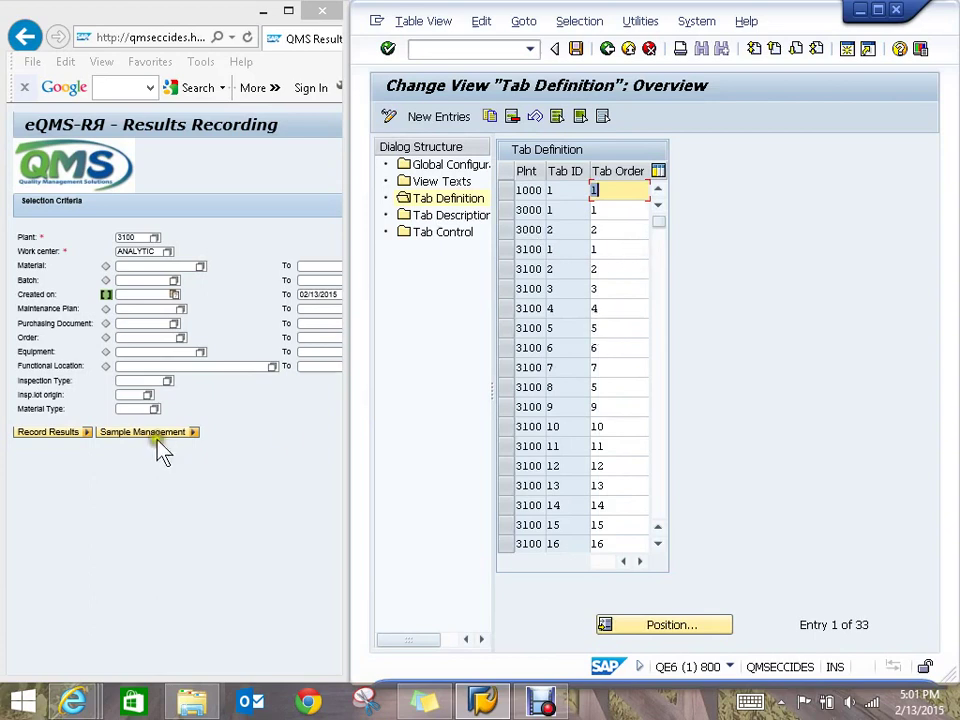
# Step: Run the Record Results search for plant 3100 to list lots and Chemistry Station tabs
pyautogui.click(48, 441)
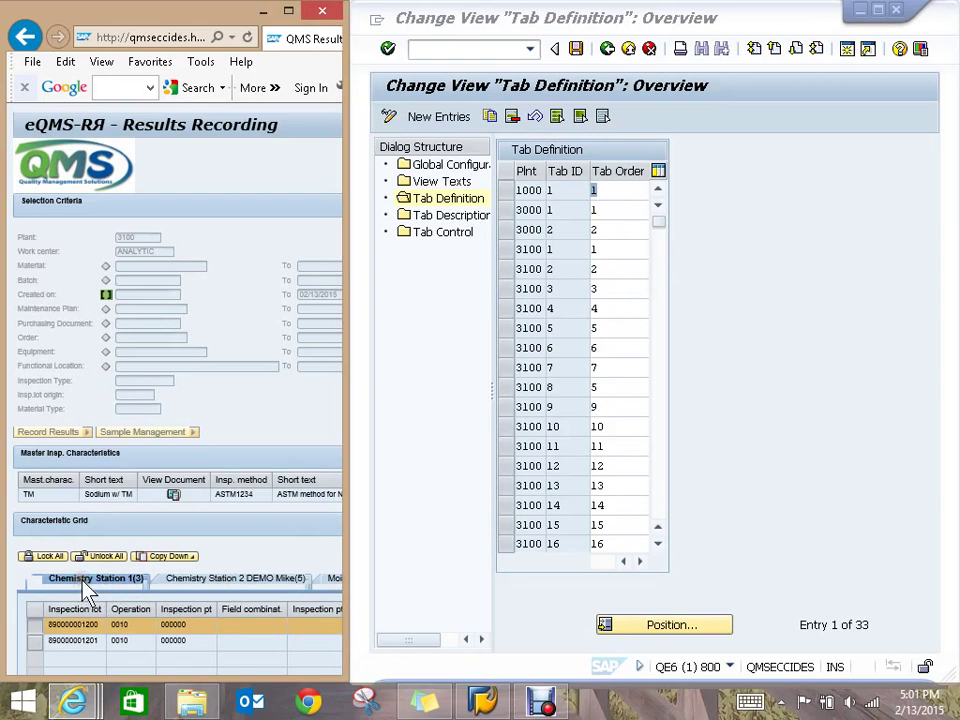
pyautogui.click(447, 219)
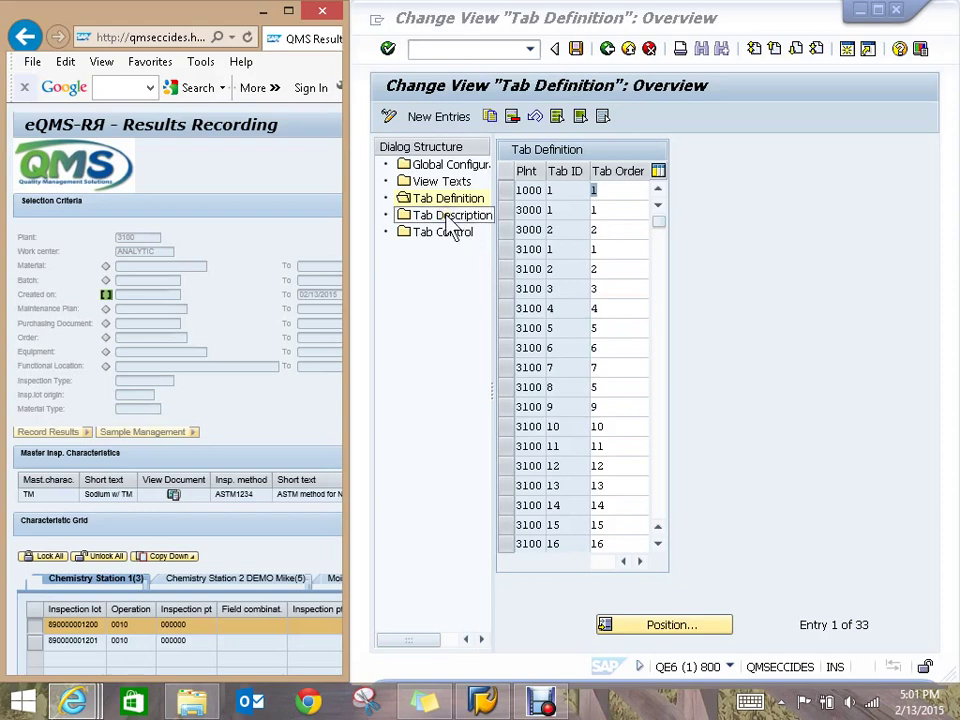
pyautogui.doubleClick(450, 218)
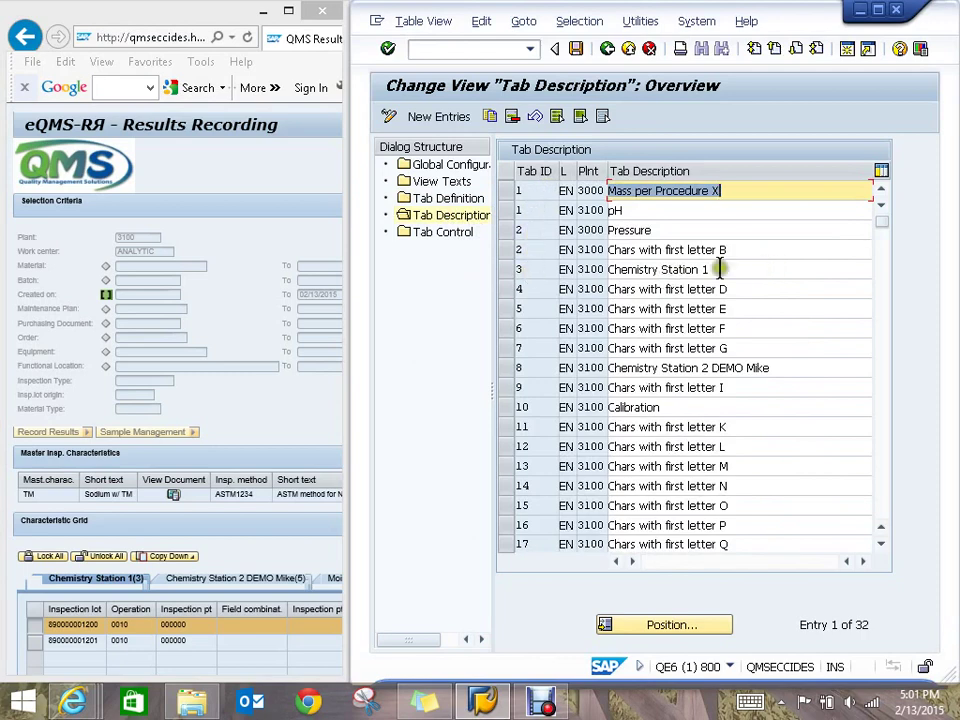
pyautogui.click(536, 270)
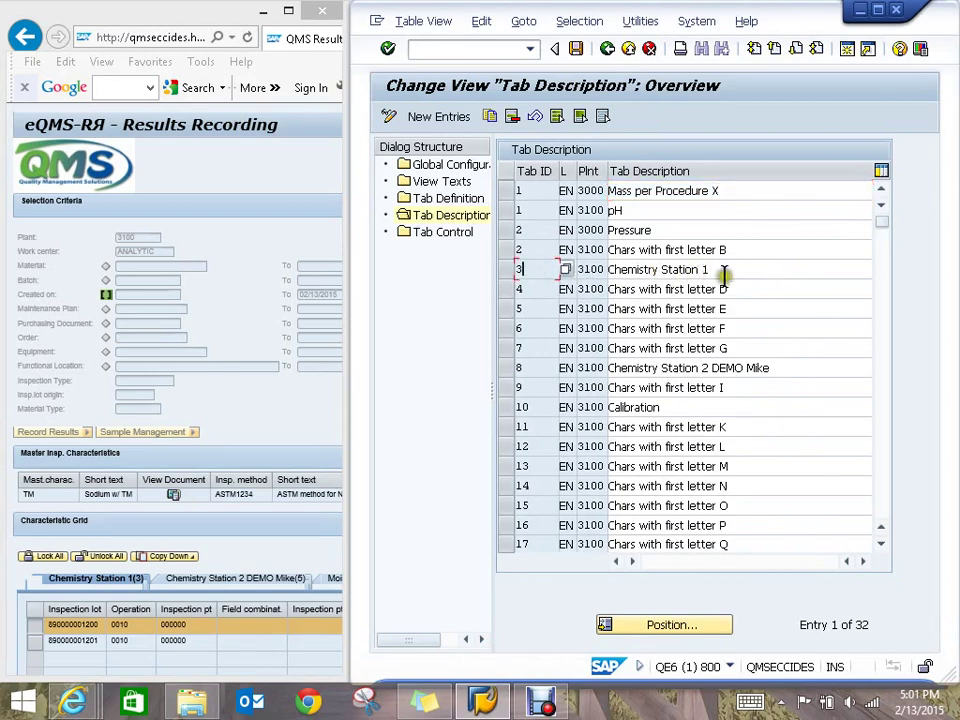
pyautogui.click(536, 368)
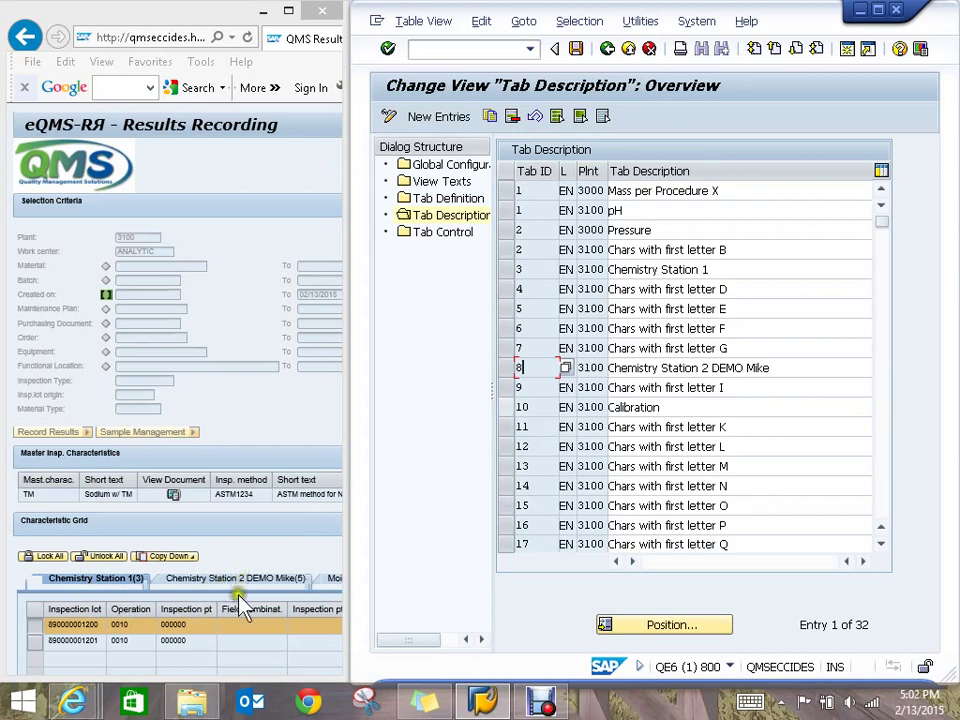
pyautogui.click(882, 500)
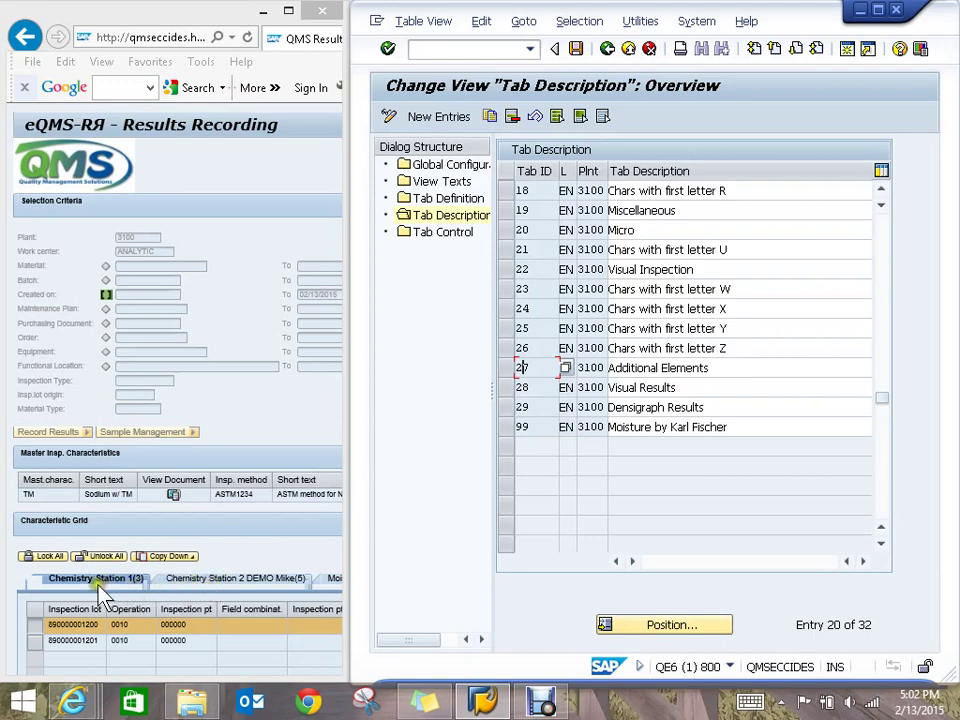
# Step: Open Tab Control and scroll through the master characteristic assignments such as CA, CL and MG
pyautogui.doubleClick(446, 240)
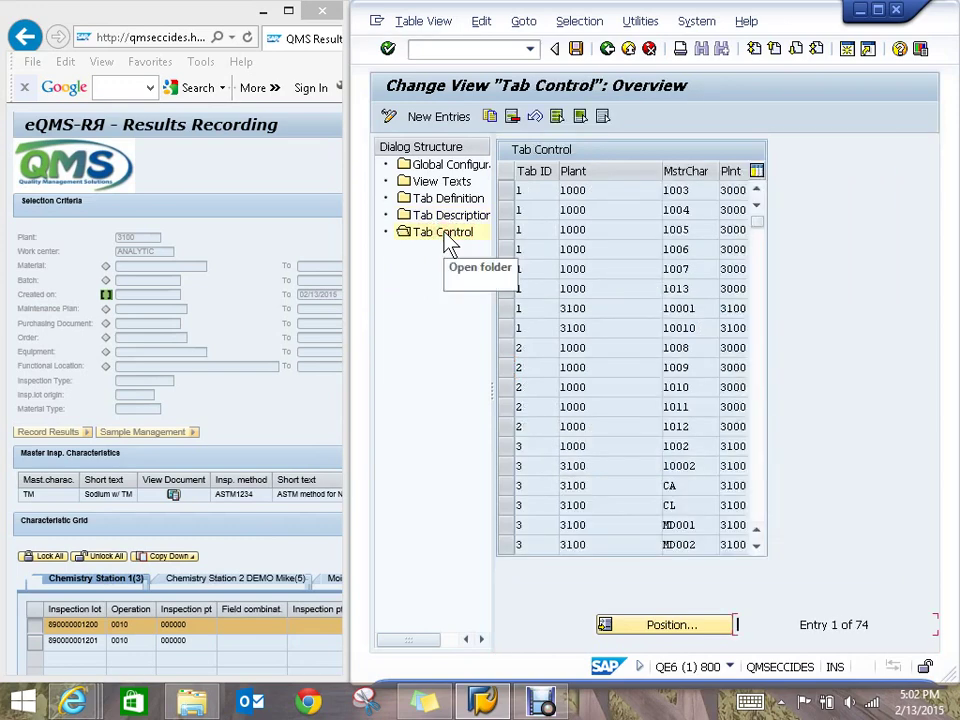
pyautogui.scroll(-1, 636, 416)
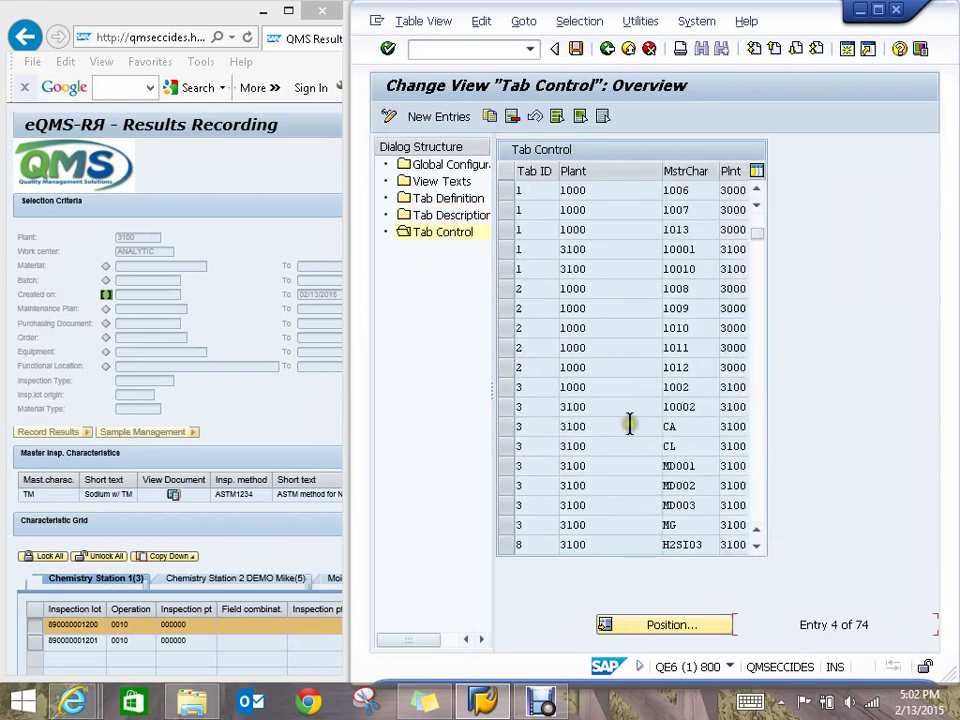
pyautogui.scroll(-1, 636, 392)
pyautogui.scroll(-1, 634, 403)
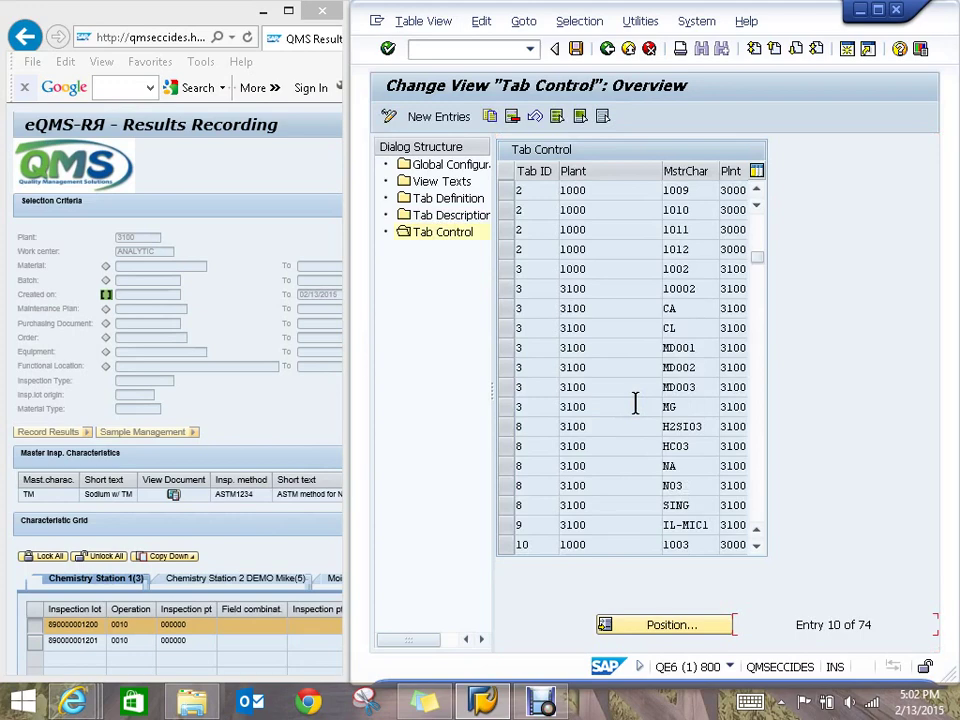
pyautogui.scroll(-1, 634, 402)
pyautogui.scroll(-1, 634, 402)
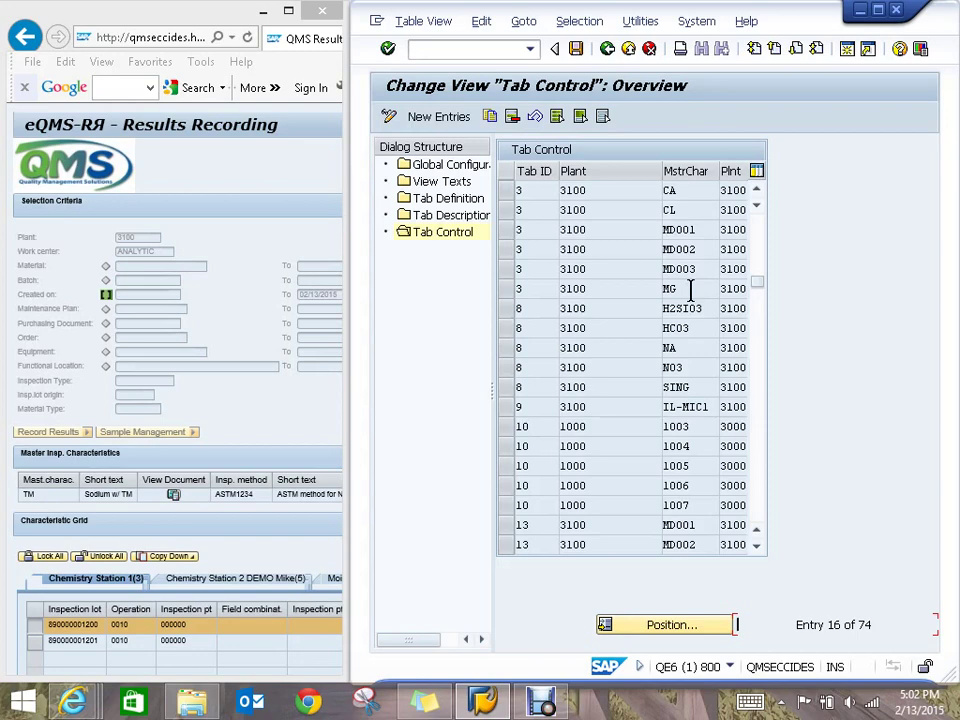
pyautogui.click(442, 216)
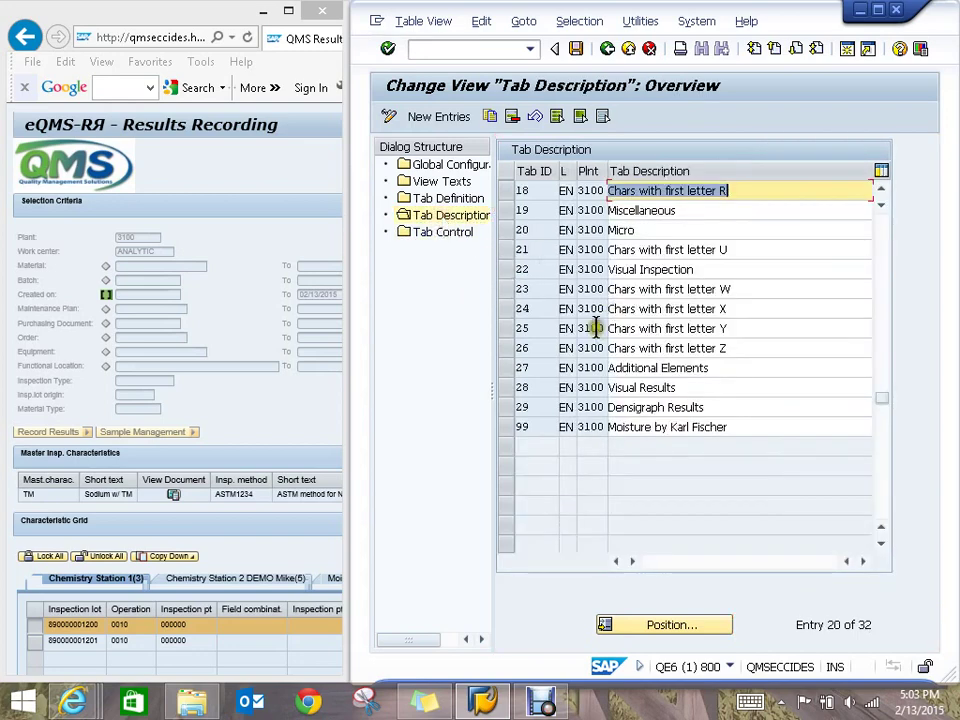
pyautogui.scroll(1, 672, 328)
pyautogui.scroll(5, 672, 328)
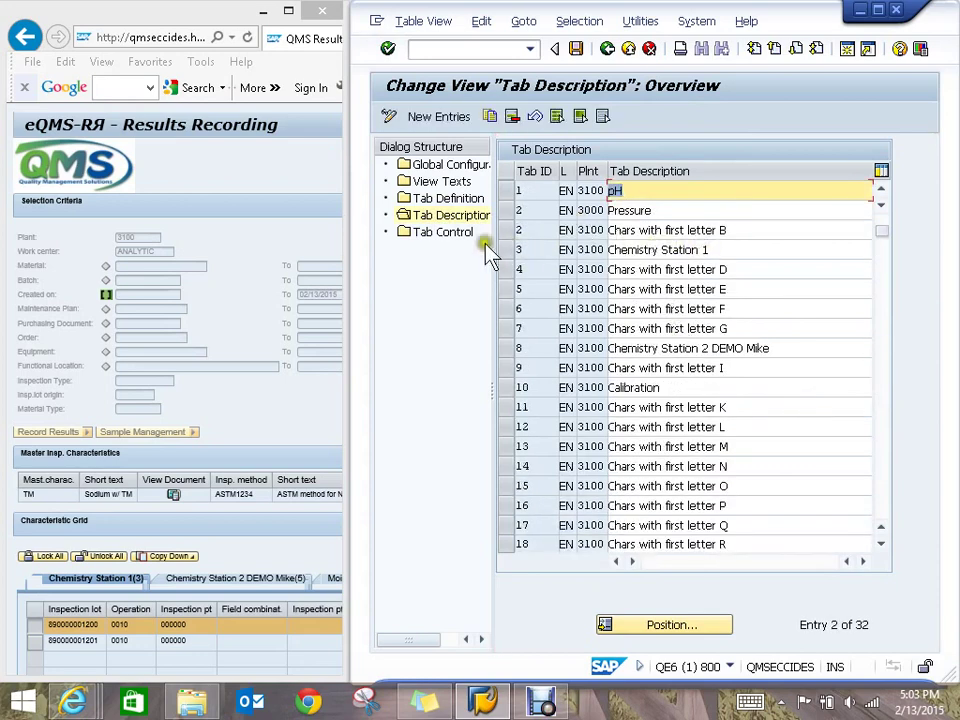
pyautogui.click(434, 238)
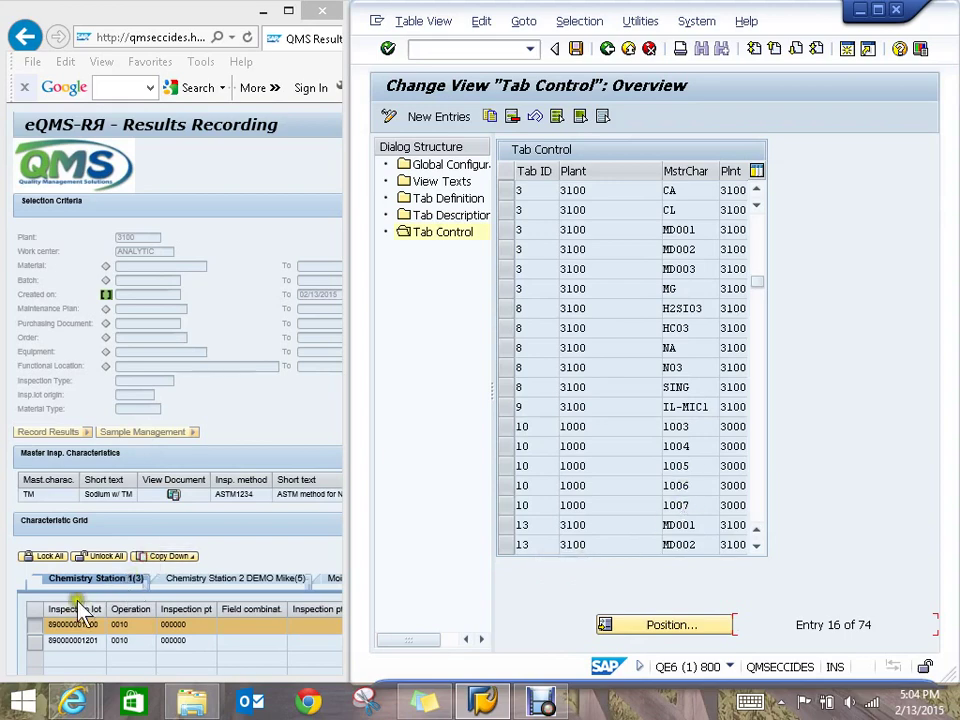
# Step: Log off SAP by confirming Yes, then maximize the eQMS-RR Results Recording browser window
pyautogui.click(895, 12)
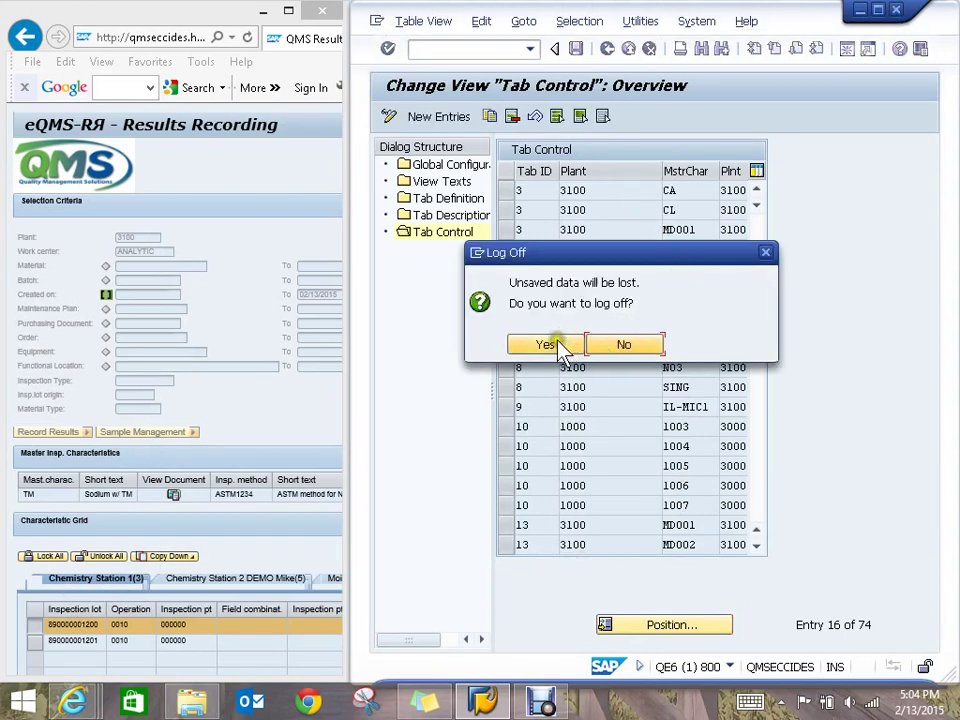
pyautogui.click(545, 344)
pyautogui.click(232, 12)
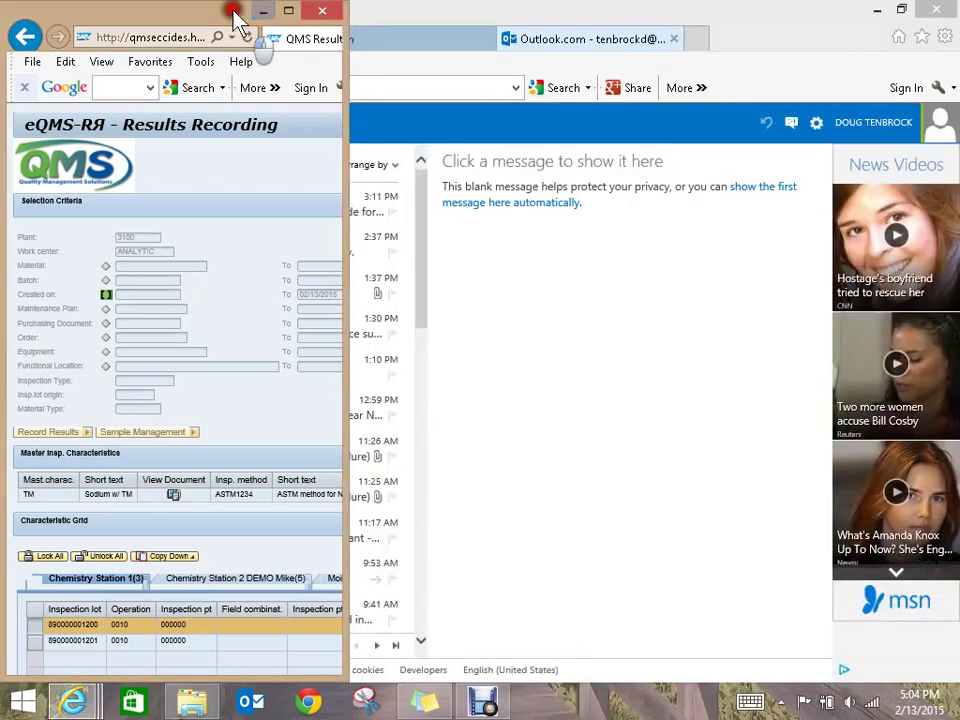
pyautogui.click(284, 11)
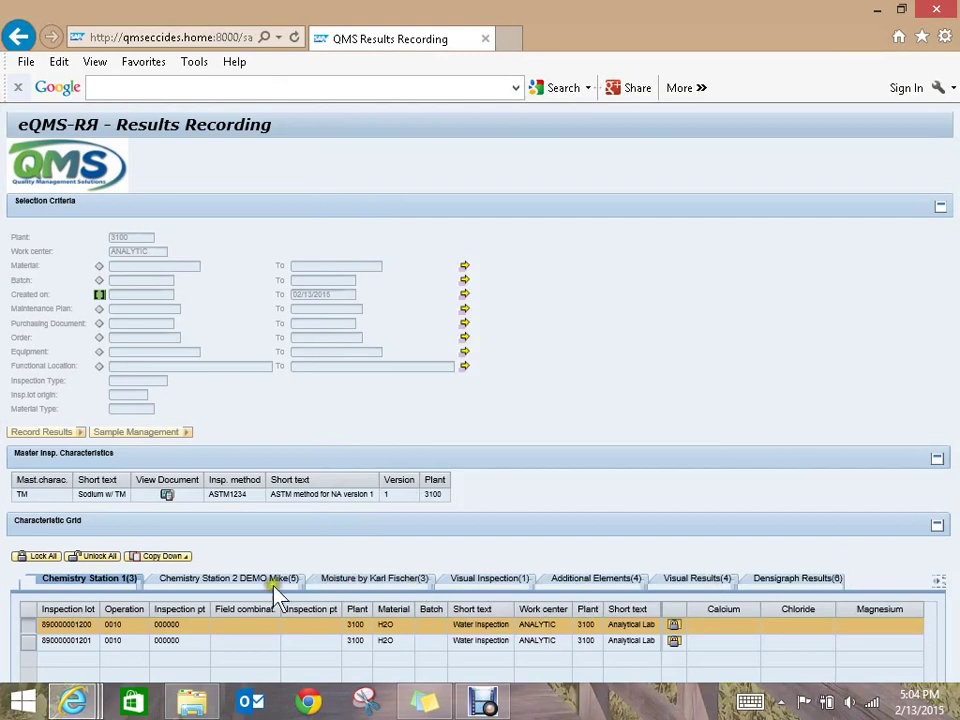
# Step: Open the Chemistry Station 2 DEMO Mike (5) tab, then its Visual Results (4) characteristics
pyautogui.click(213, 587)
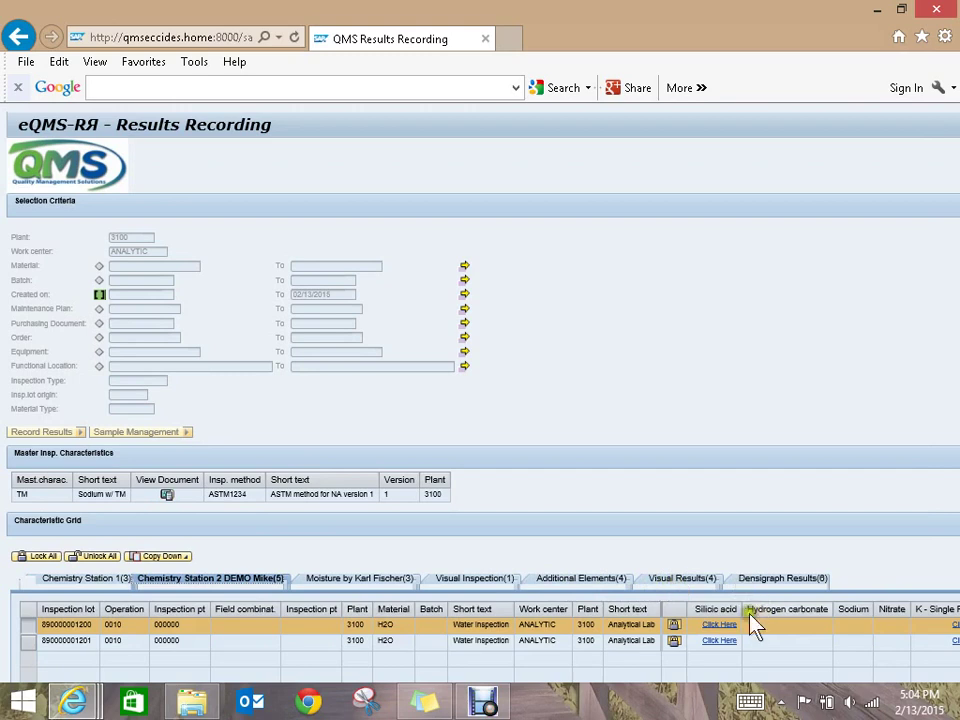
pyautogui.click(678, 579)
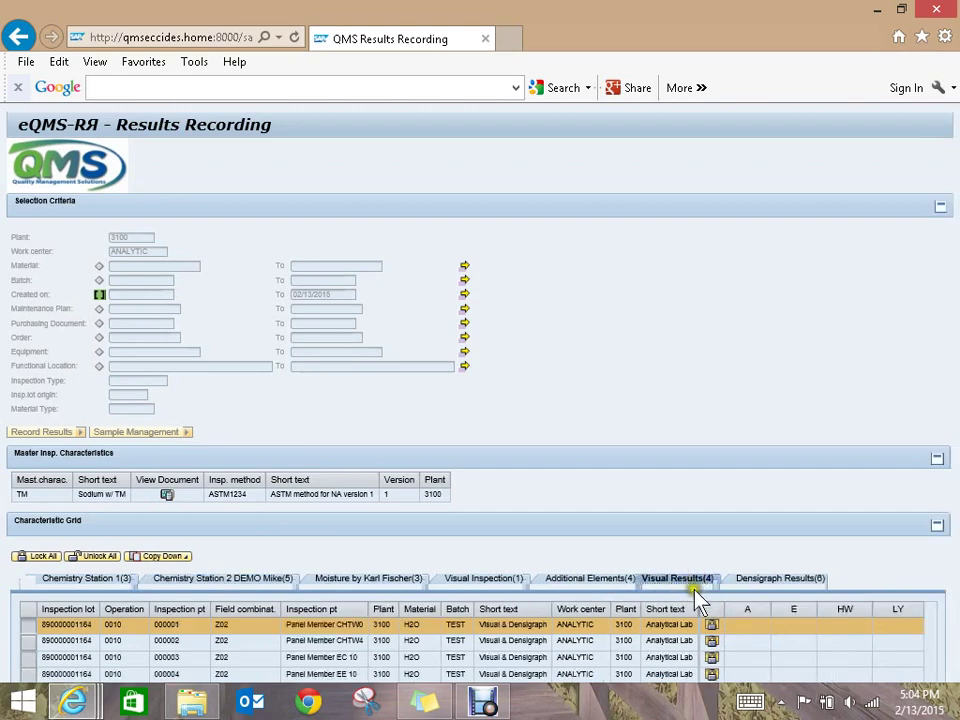
pyautogui.click(754, 617)
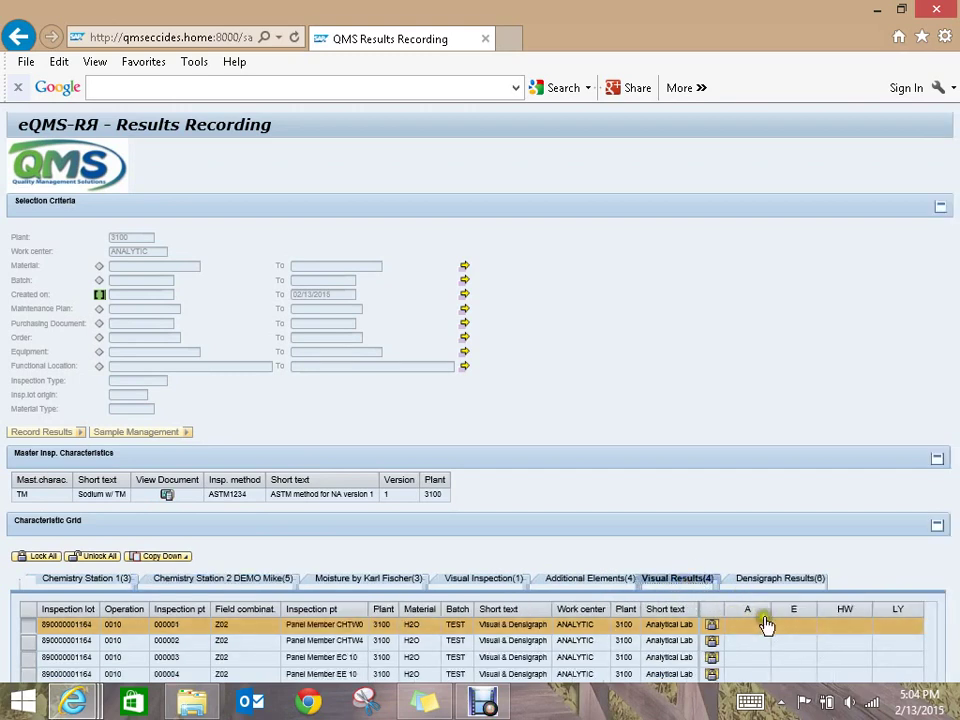
pyautogui.click(898, 611)
pyautogui.click(670, 590)
pyautogui.click(656, 581)
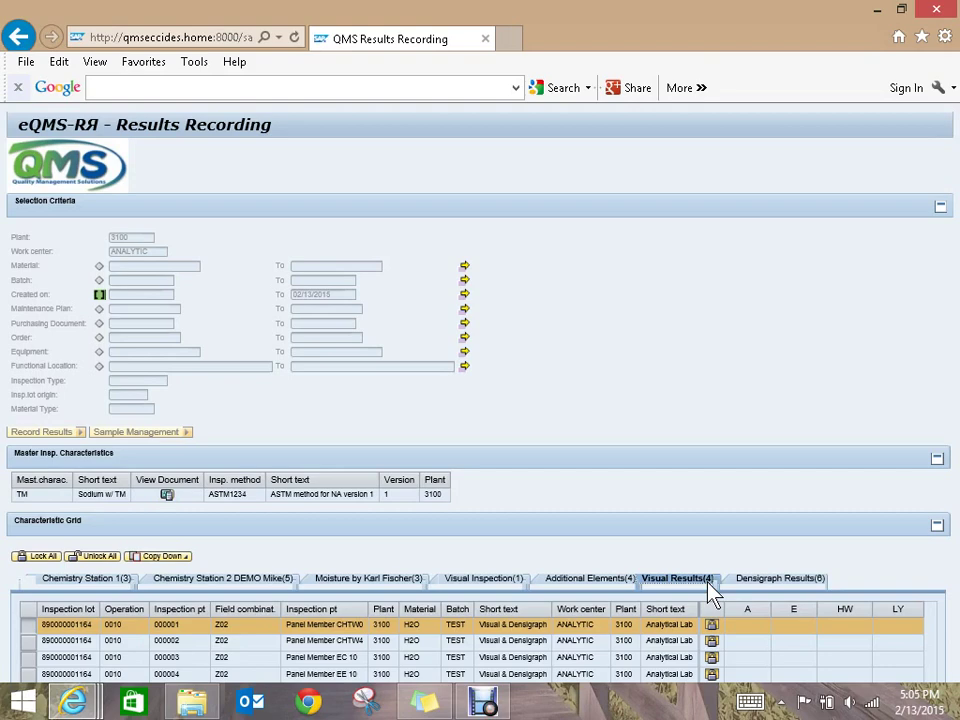
# Step: Collapse Selection Criteria so the Visual Results grid lists inspection points 000001 to 000005
pyautogui.click(940, 210)
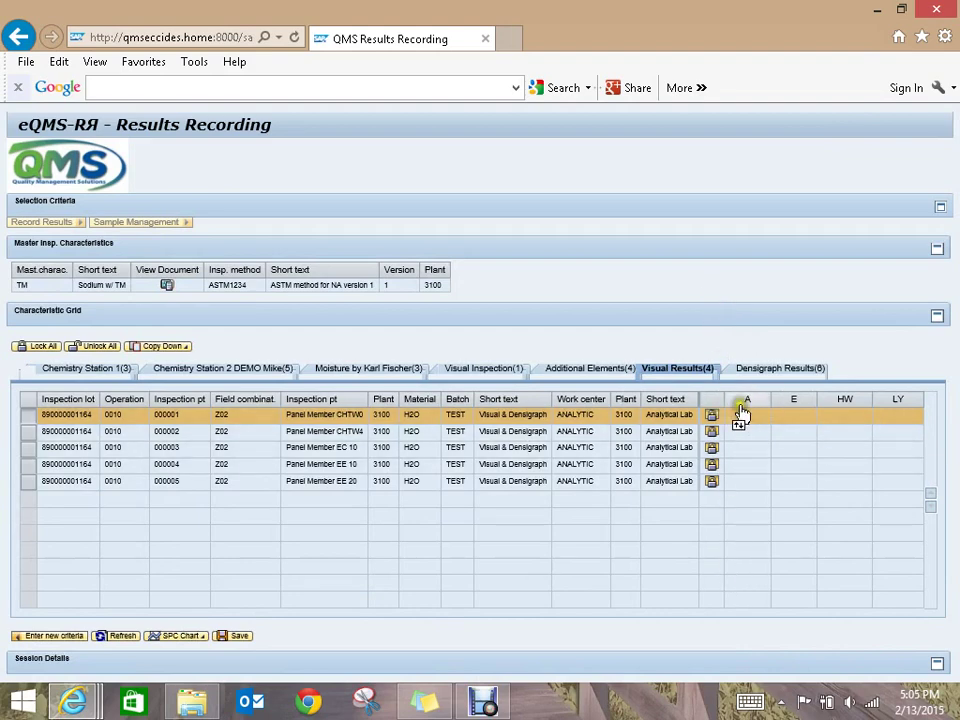
pyautogui.click(757, 586)
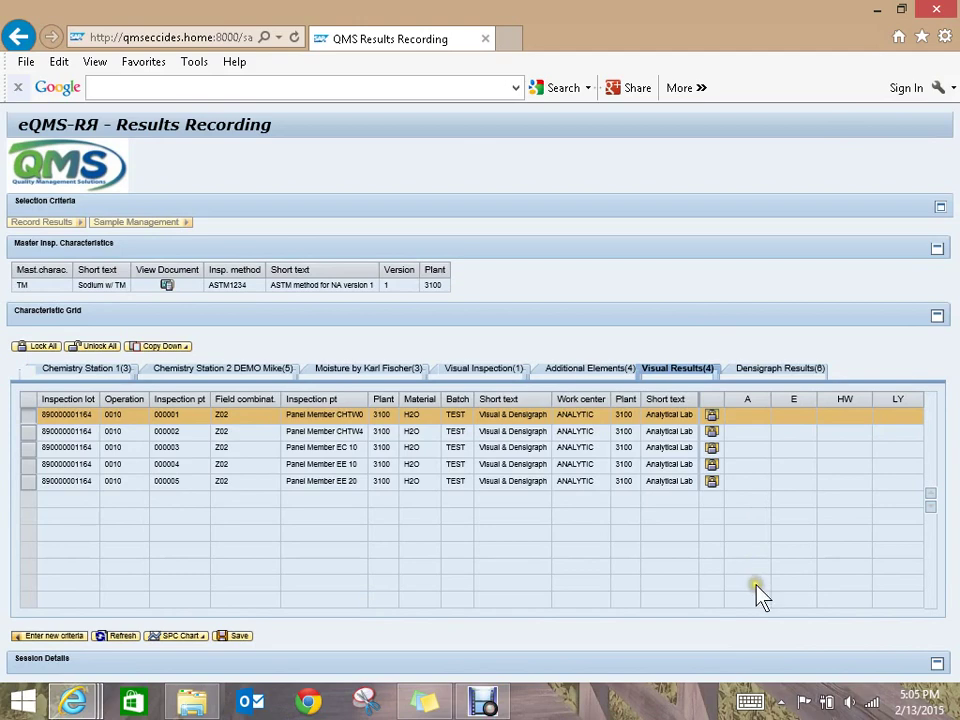